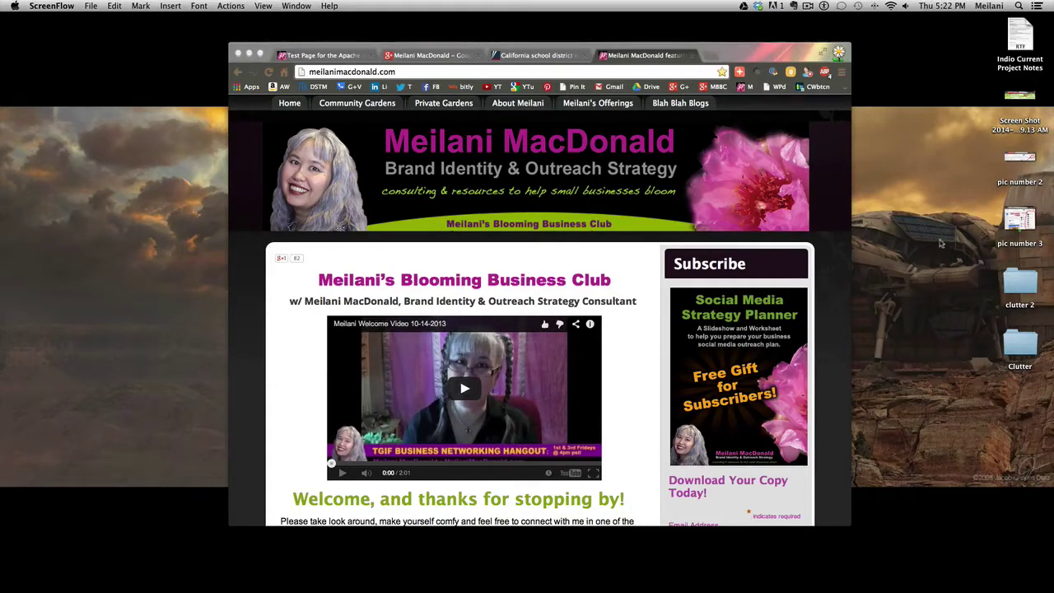
Reload the Google+ profile and open the Hangouts list with the new video Hangout prompt expanded.
click(683, 89)
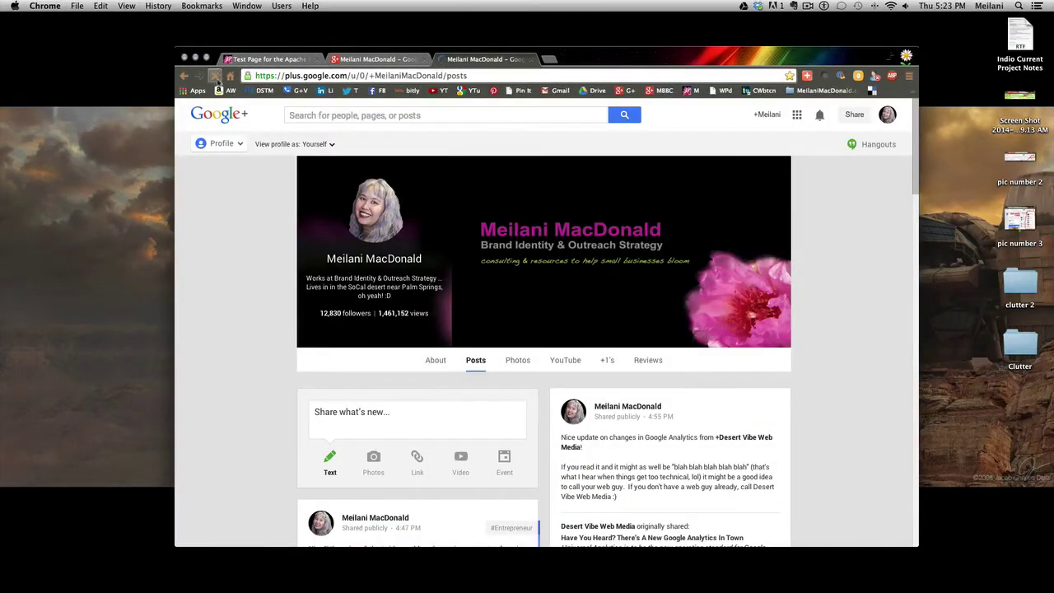
click(216, 75)
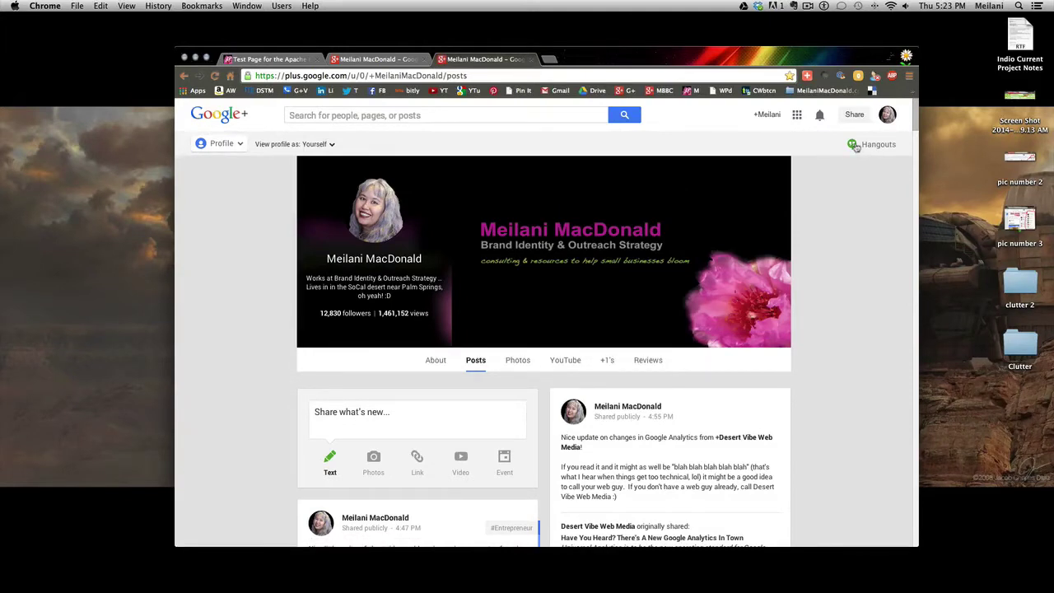
click(857, 146)
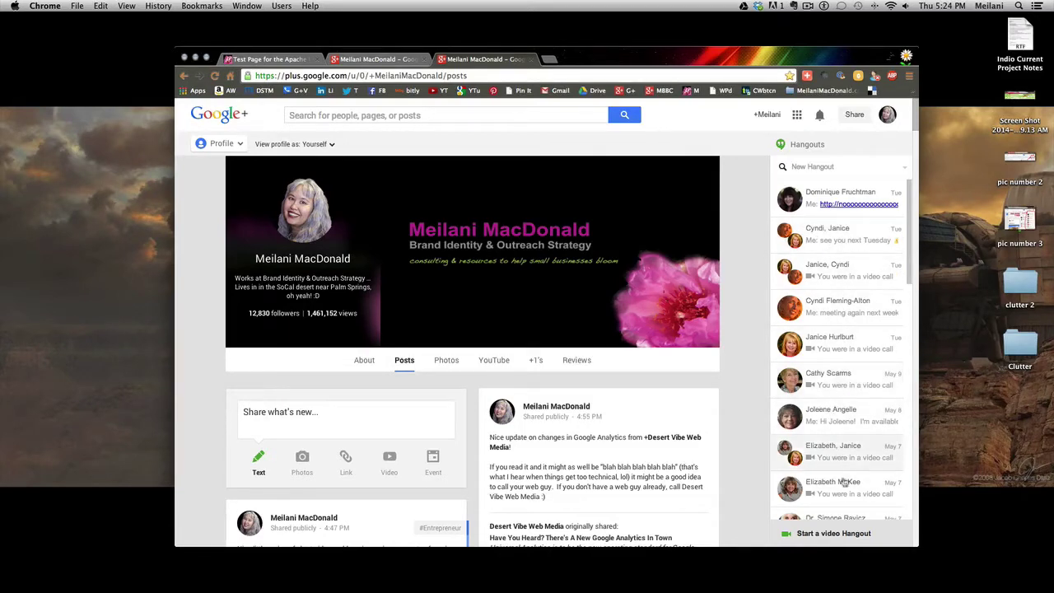
click(842, 533)
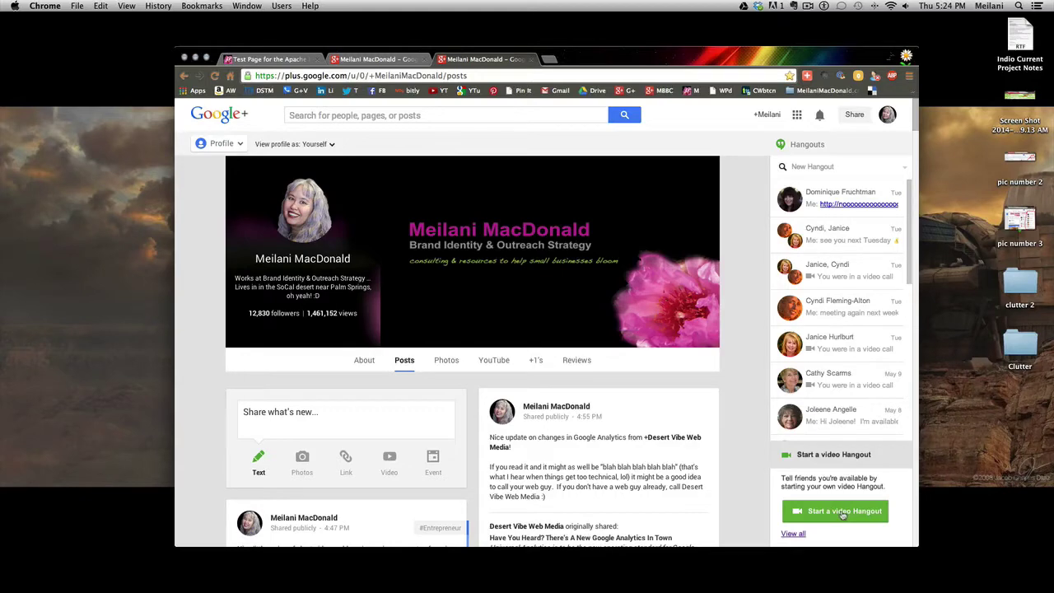
Start and close a new video Hangout, then open a recent contact's chat and try a video call.
click(844, 513)
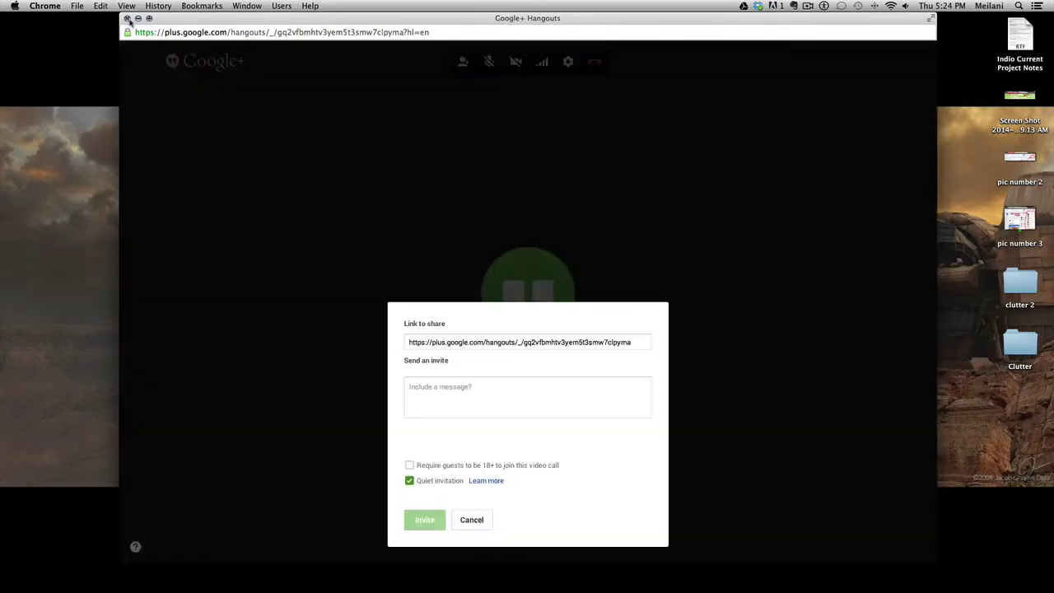
click(127, 19)
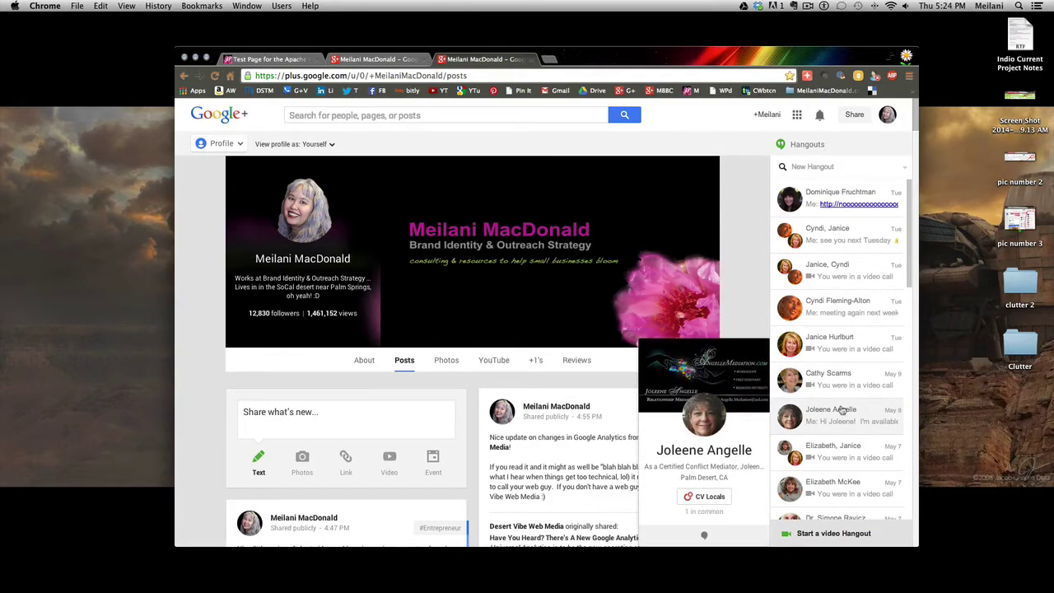
mouse_move(833, 379)
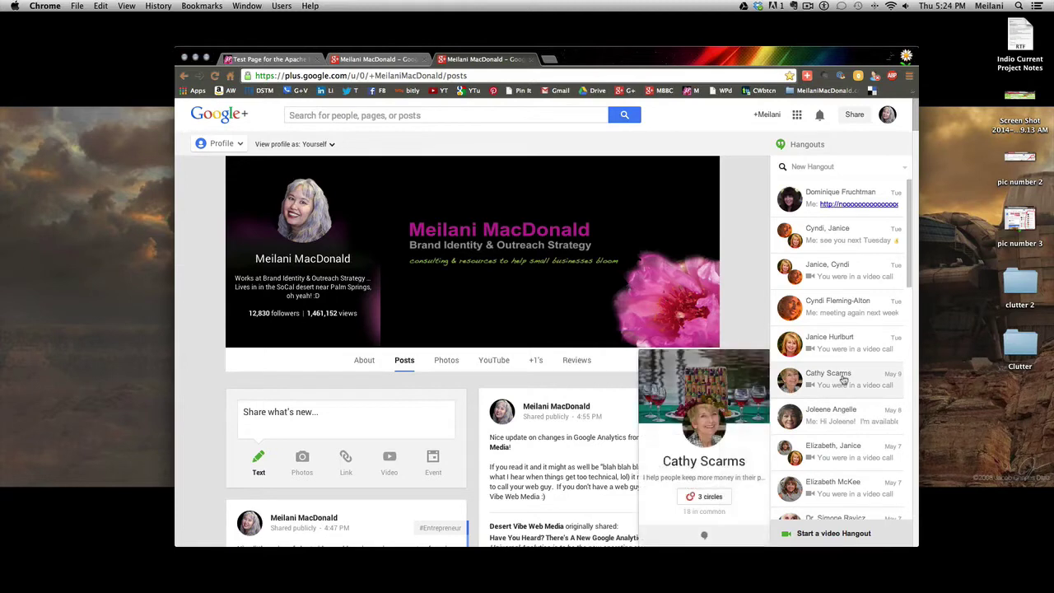
click(843, 379)
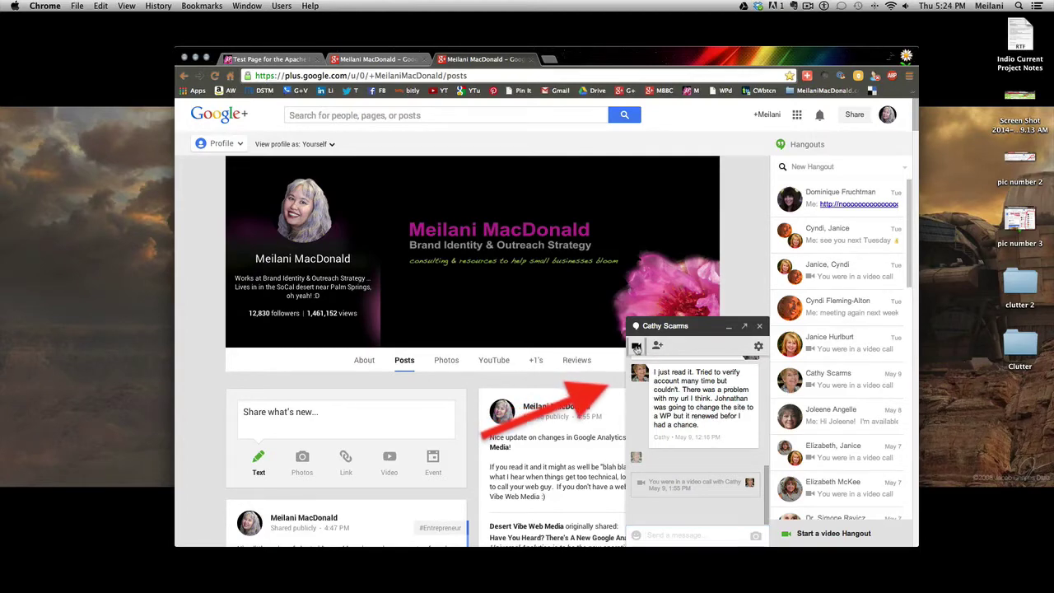
click(636, 348)
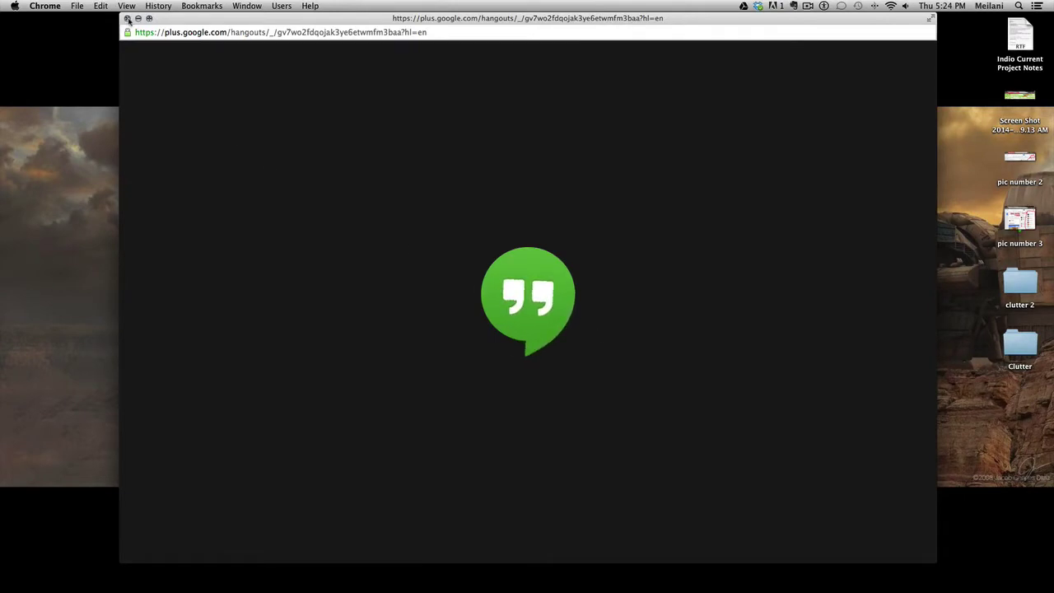
click(128, 18)
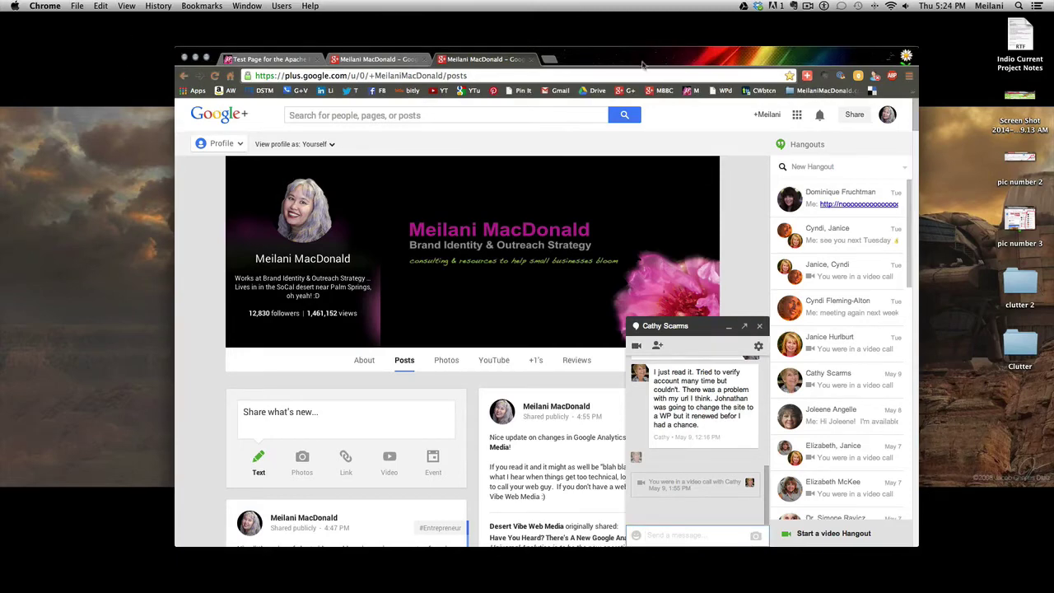
drag(644, 63, 581, 66)
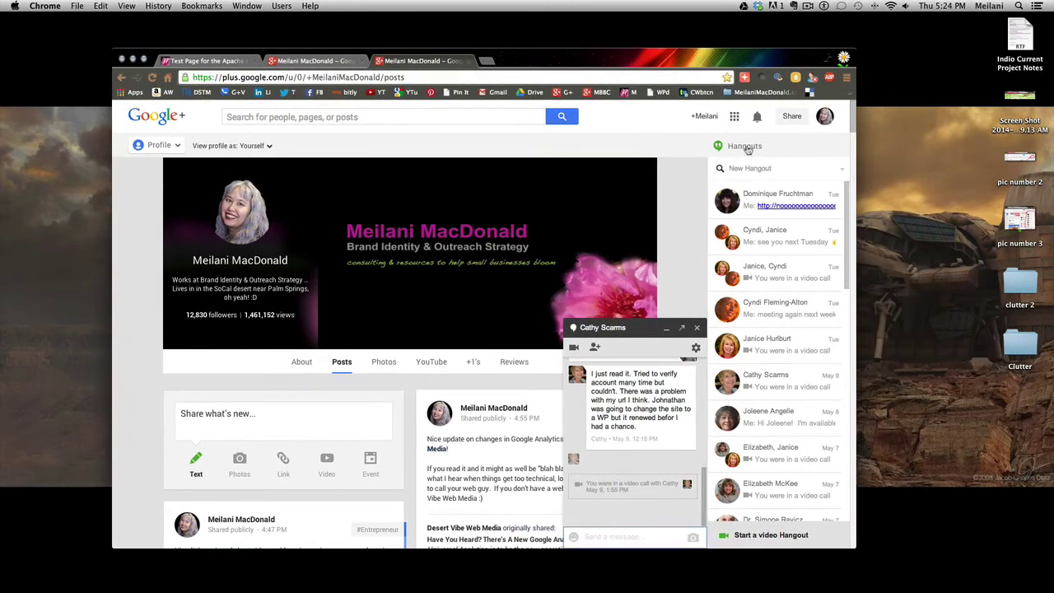
Close both open Hangouts chat windows and begin shrinking the browser window.
click(697, 327)
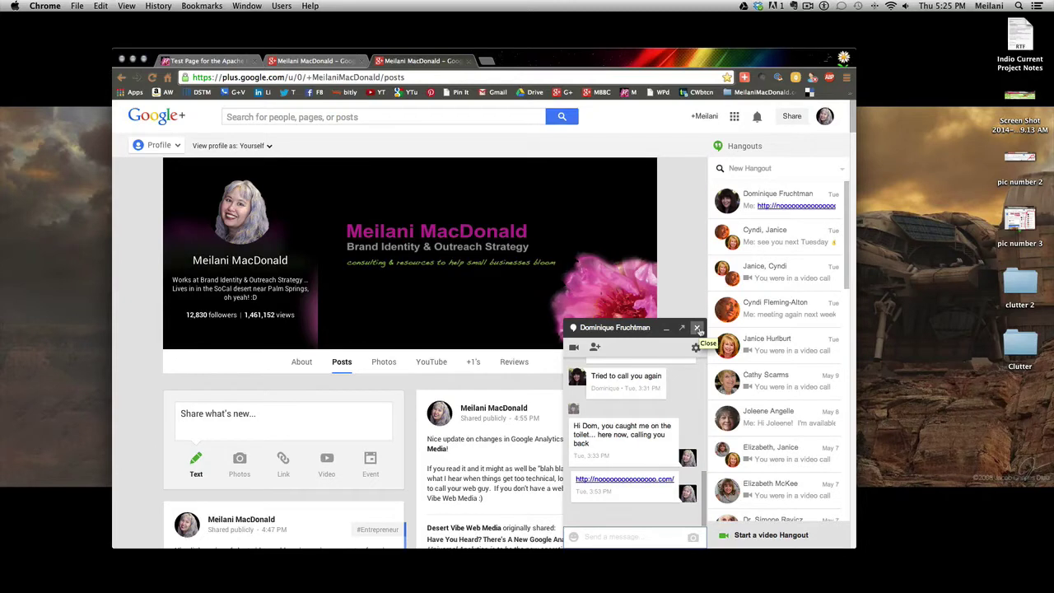
click(698, 329)
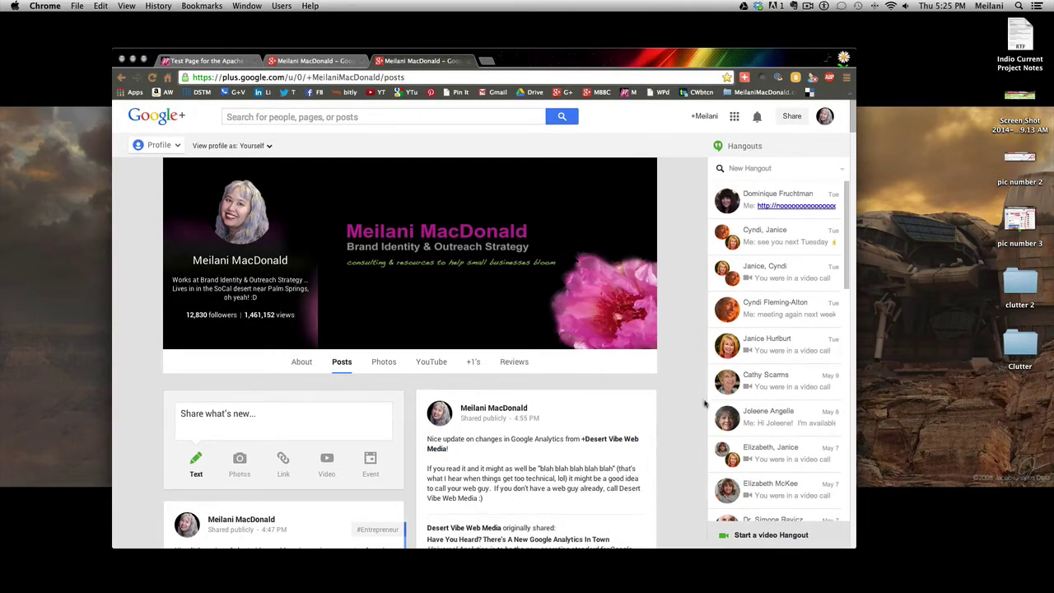
drag(856, 548, 751, 514)
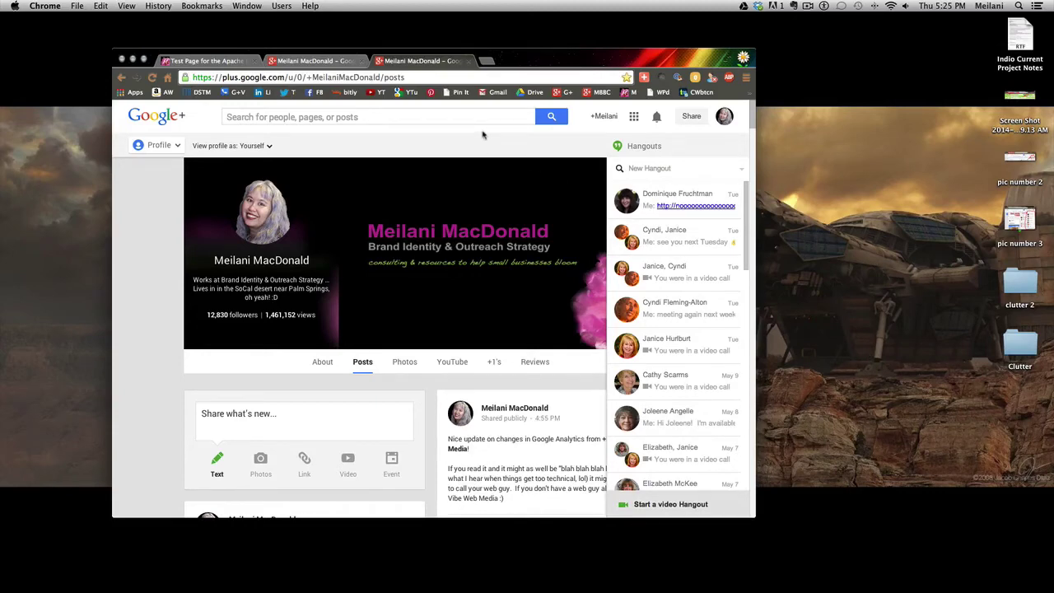
Collapse the Hangouts list, shift the browser right, and go to the Chrome apps page.
click(626, 147)
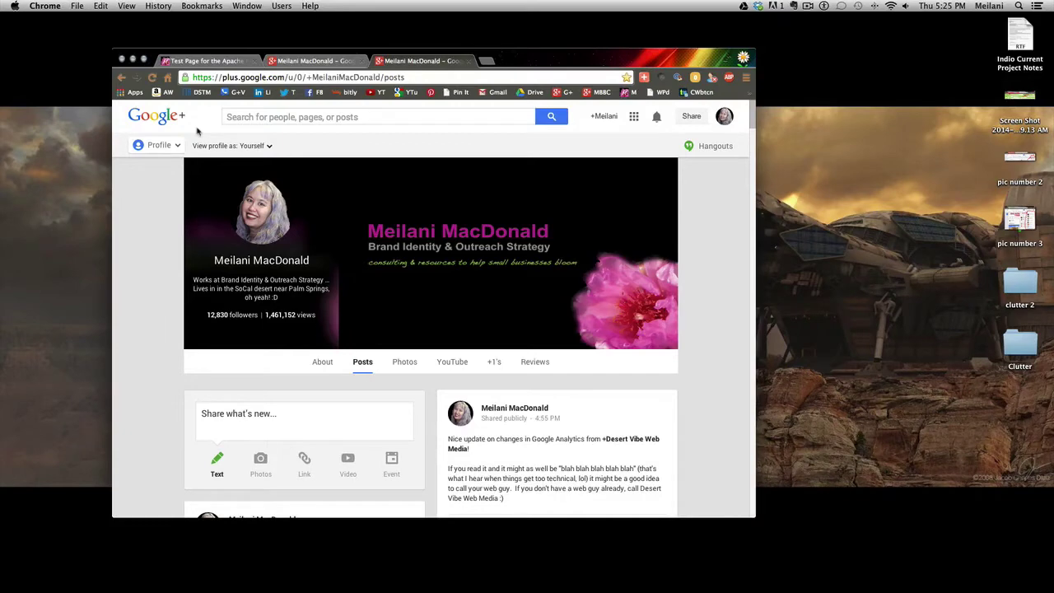
drag(530, 60, 613, 60)
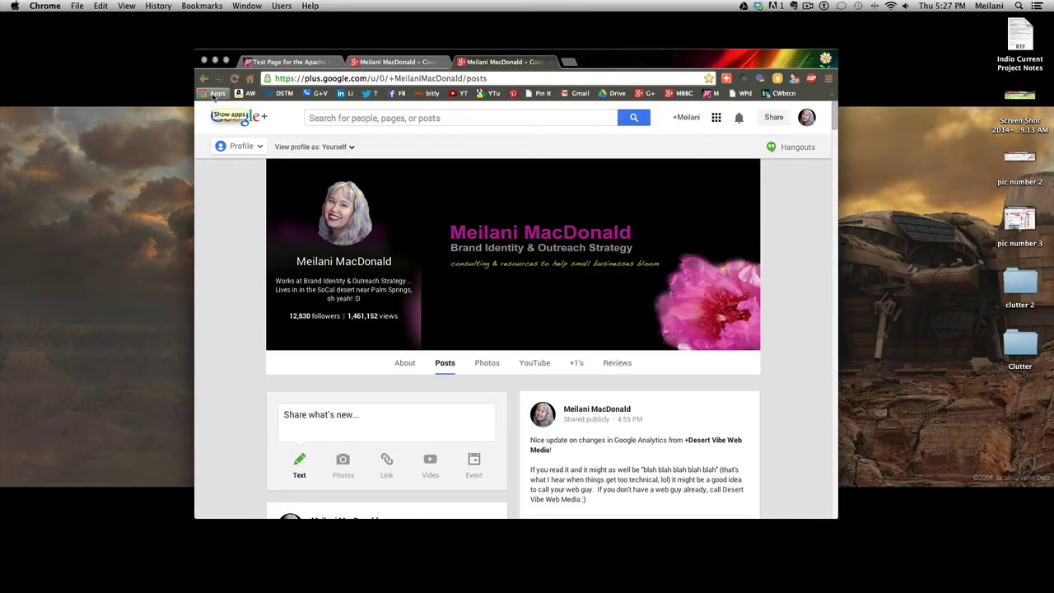
click(214, 93)
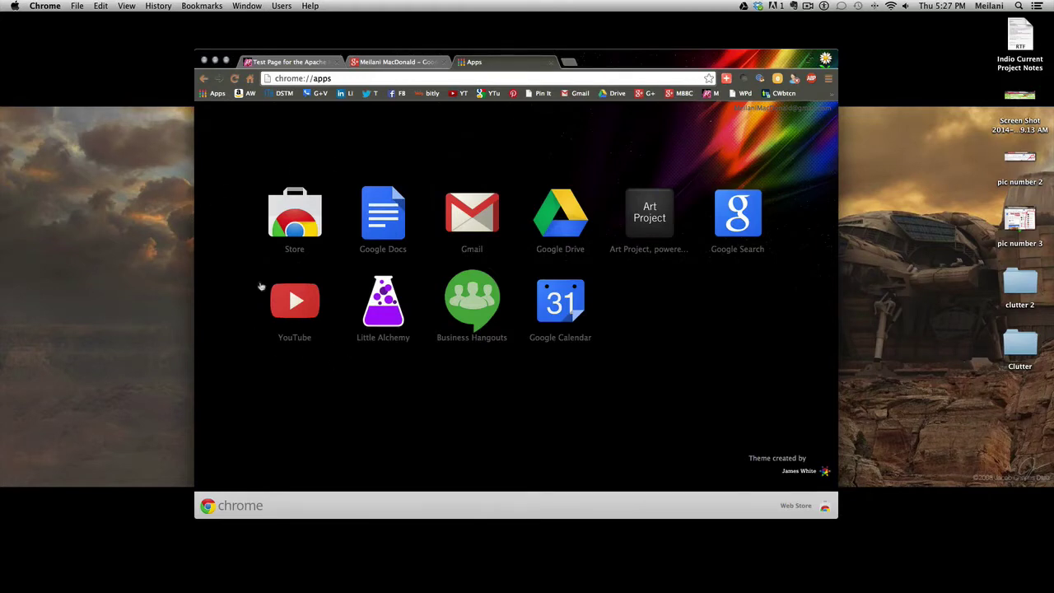
Search the Chrome Web Store for 'Hangouts' and open the Google Hangouts extension's details.
click(284, 227)
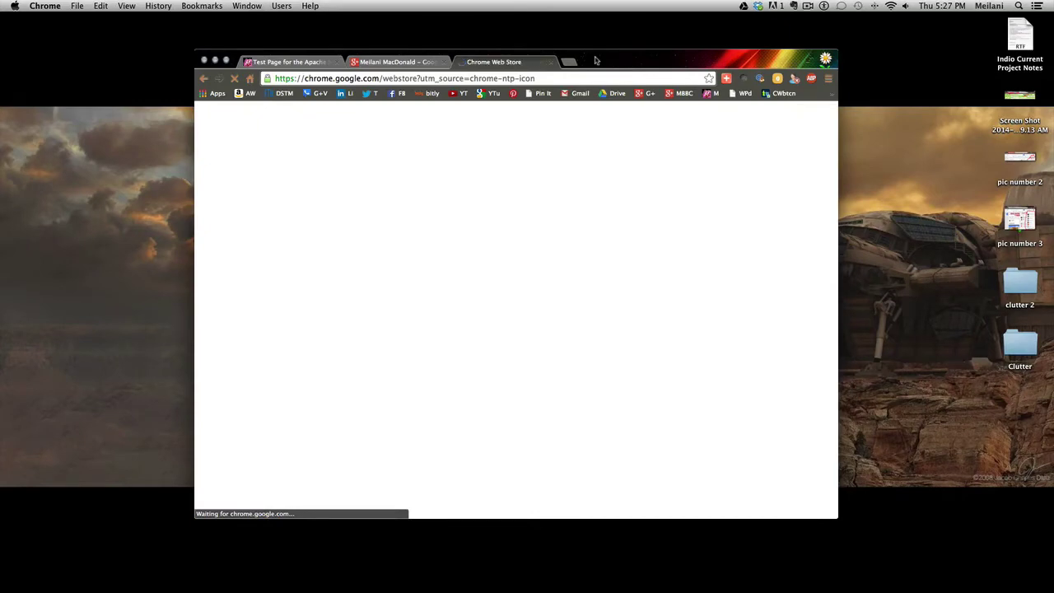
drag(589, 56, 617, 61)
text(H)
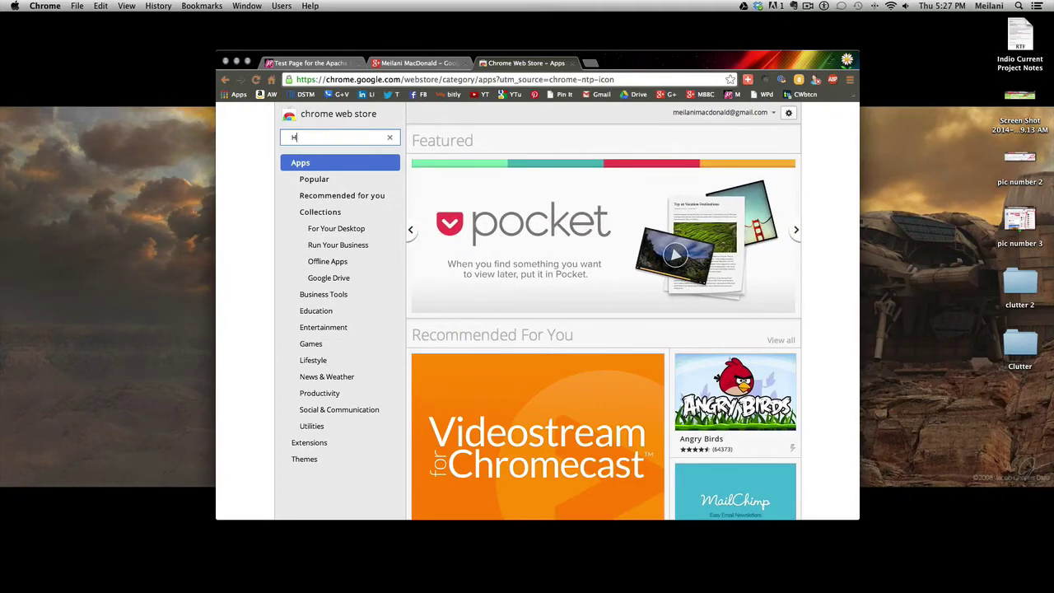
text(angouts)
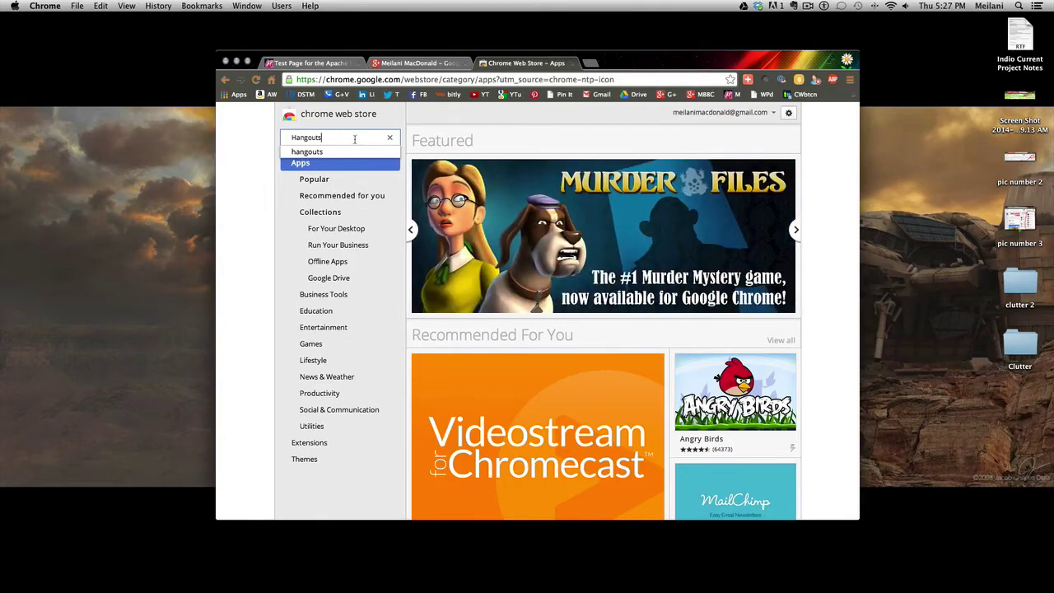
key(Return)
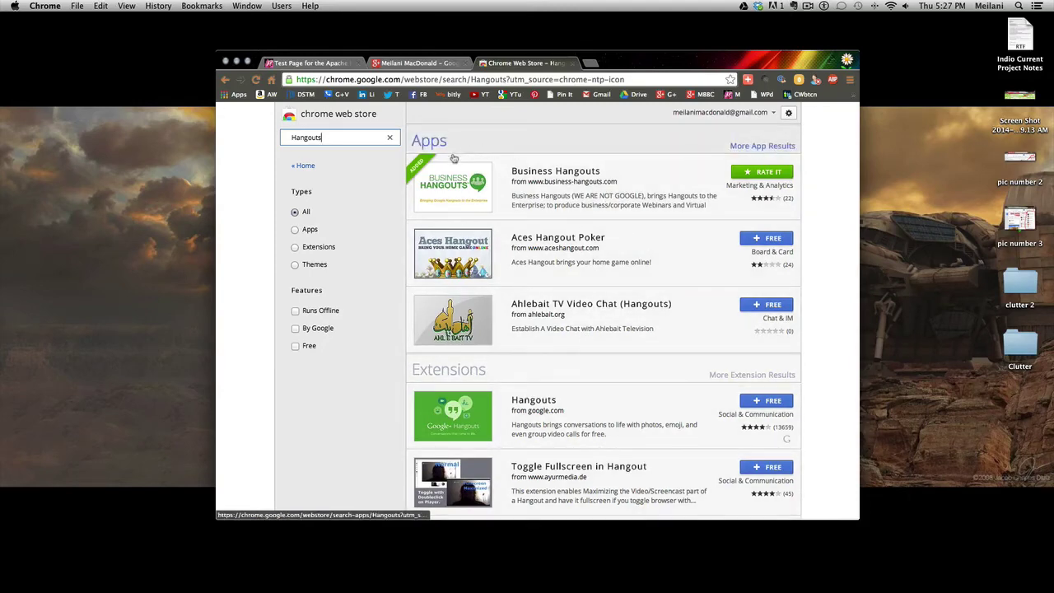
scroll(527, 264, down, 1)
scroll(568, 247, down, 3)
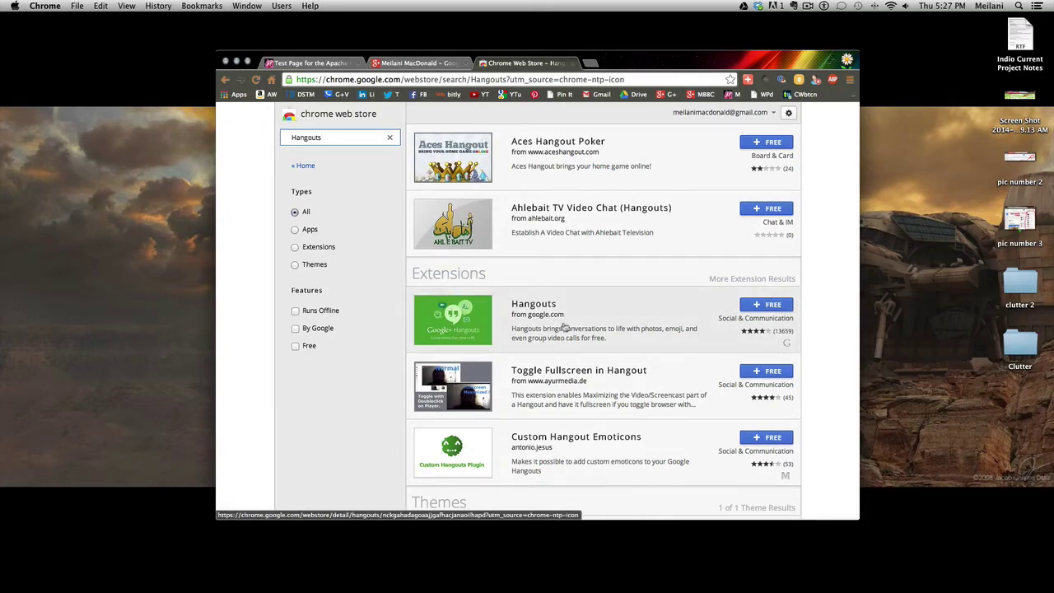
scroll(563, 331, down, 1)
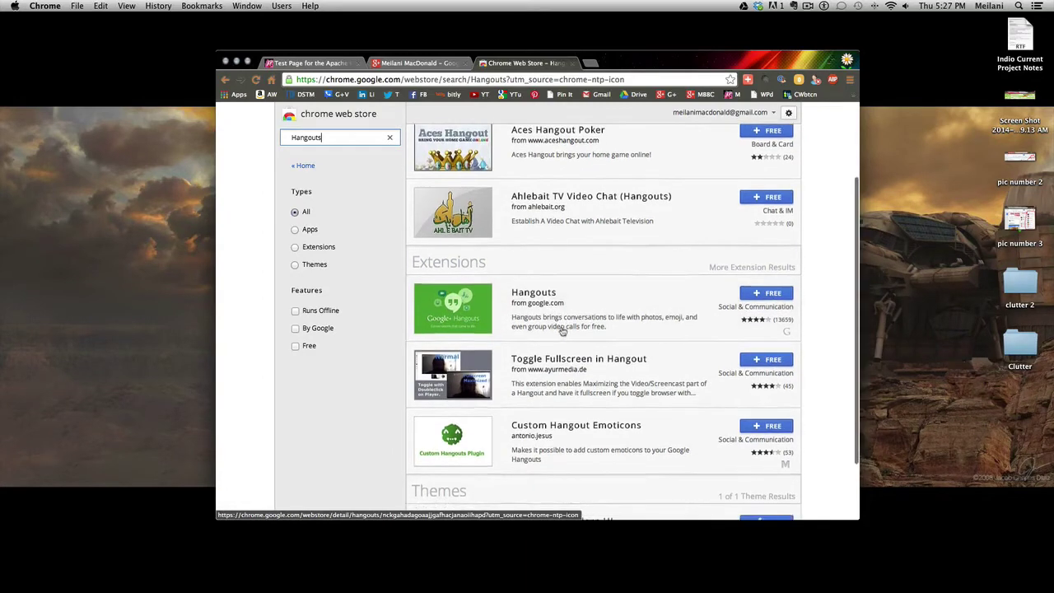
click(617, 319)
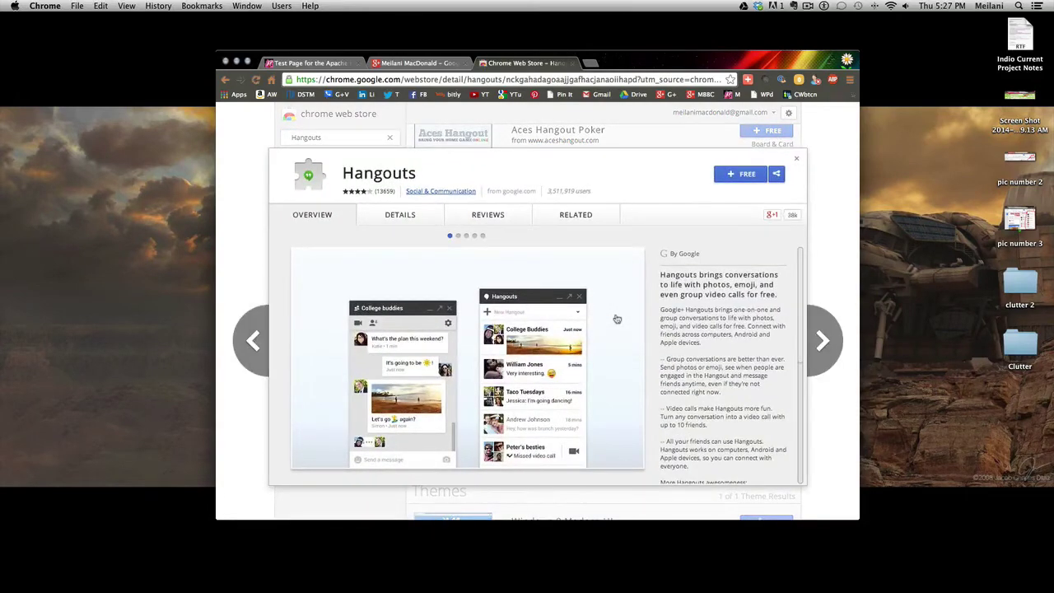
Add the Google Hangouts extension to Chrome, confirm, and close its details page.
click(741, 177)
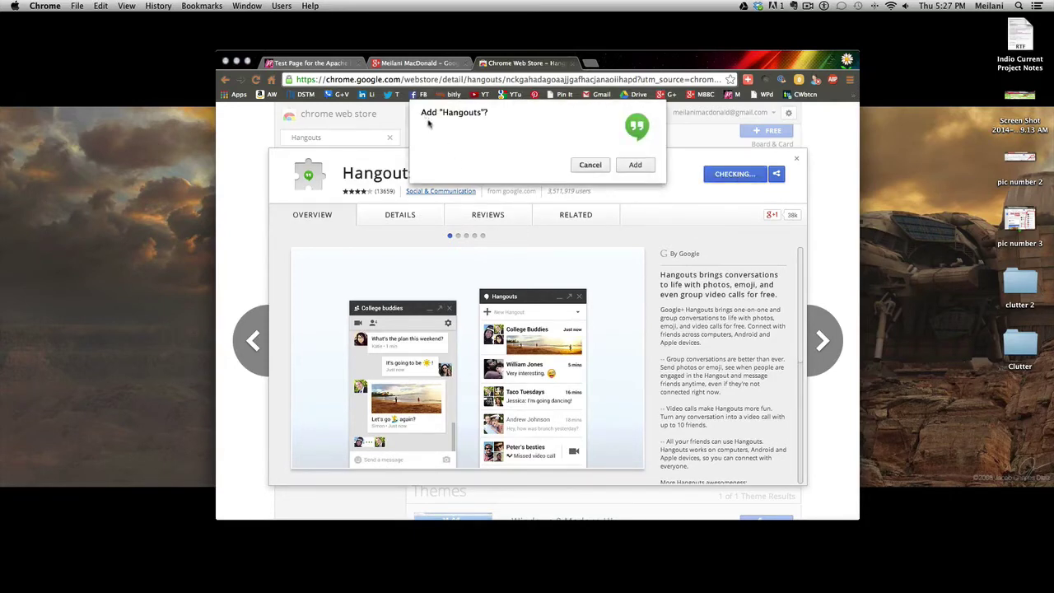
click(635, 166)
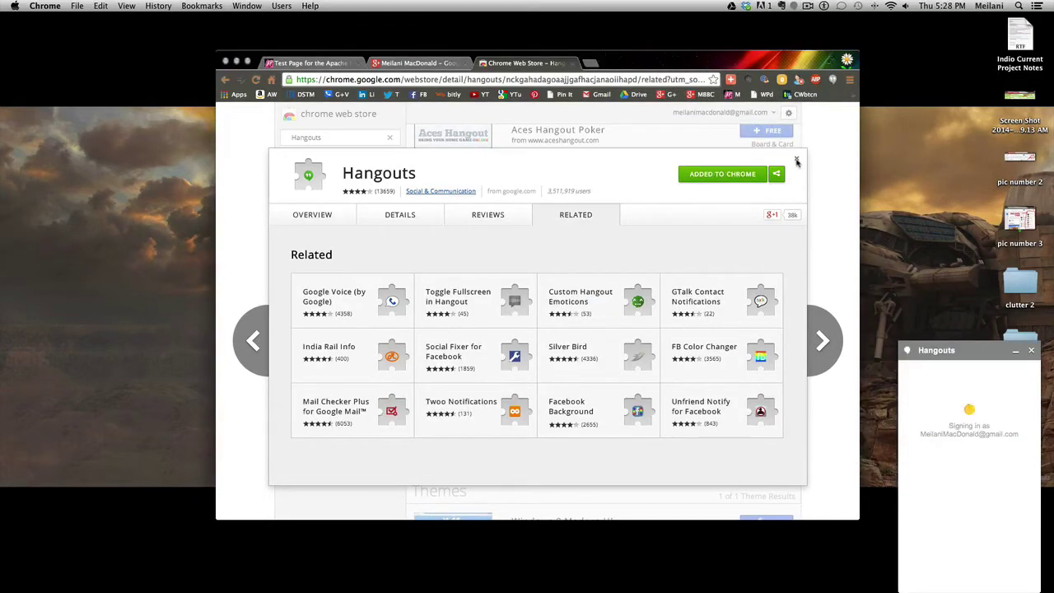
click(796, 160)
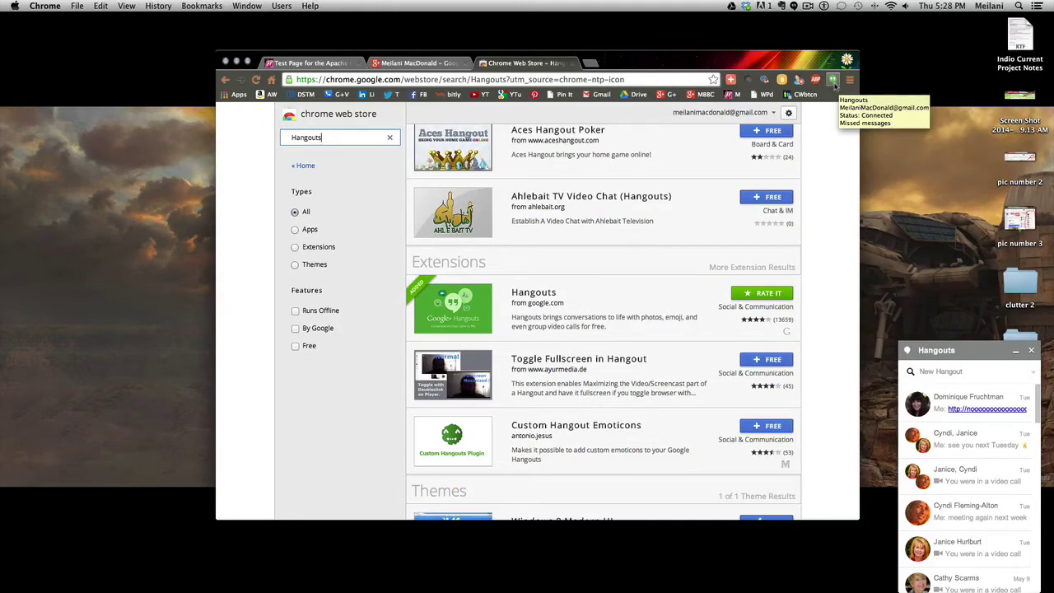
click(412, 66)
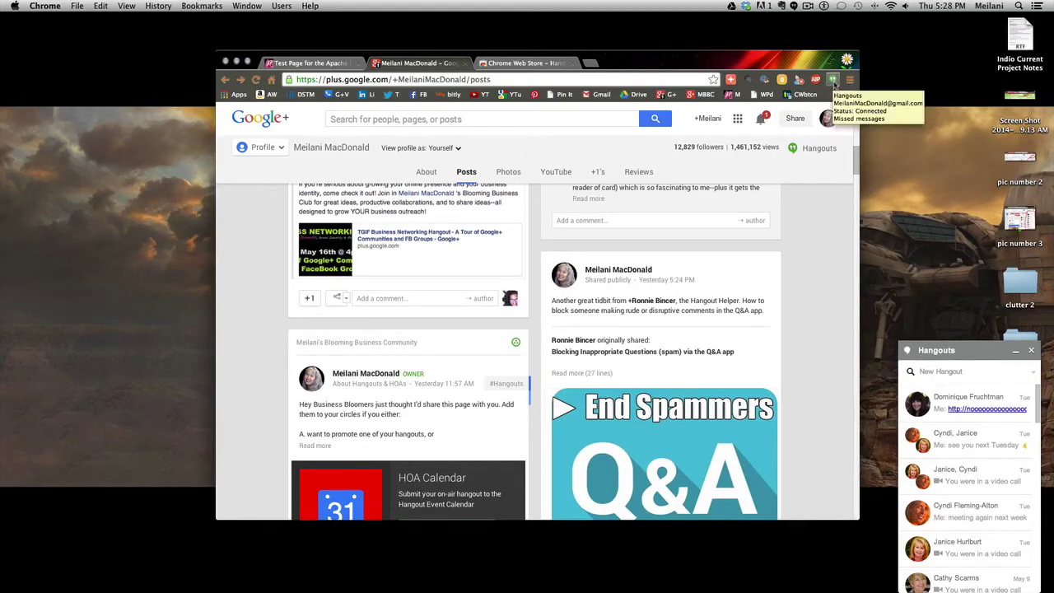
click(833, 80)
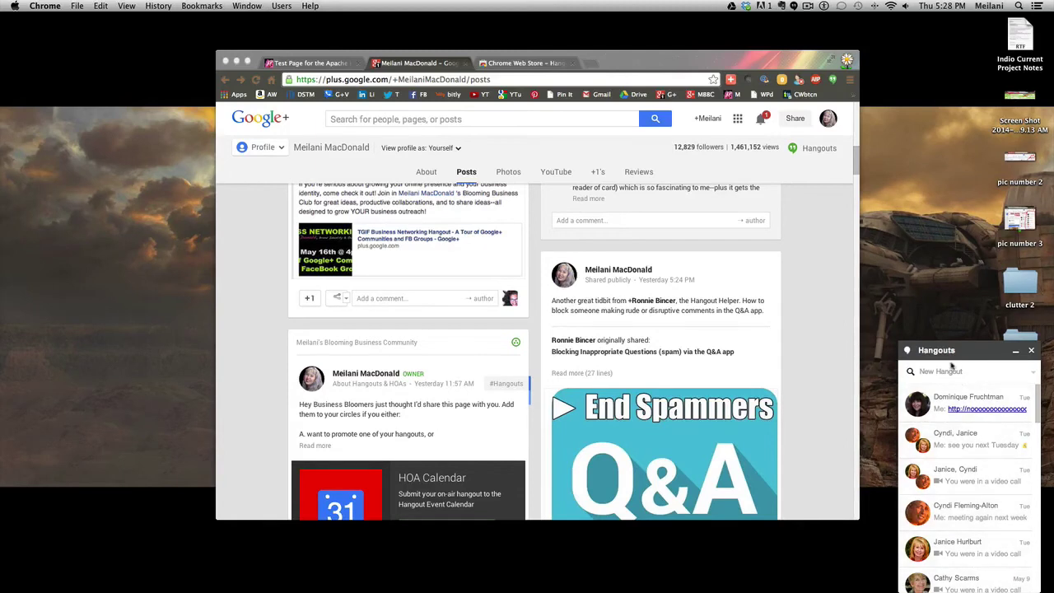
click(830, 368)
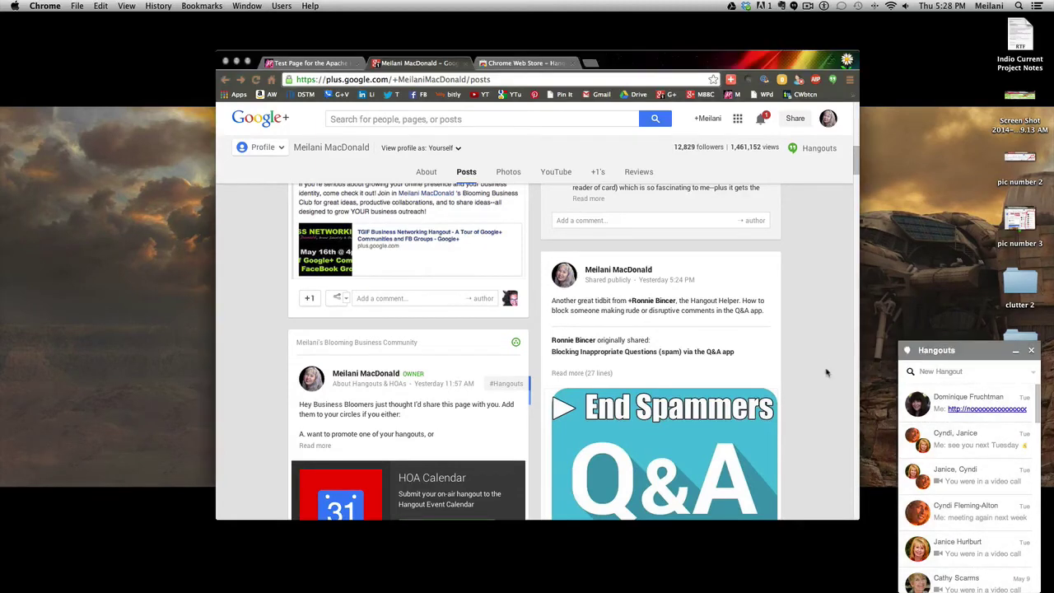
click(813, 153)
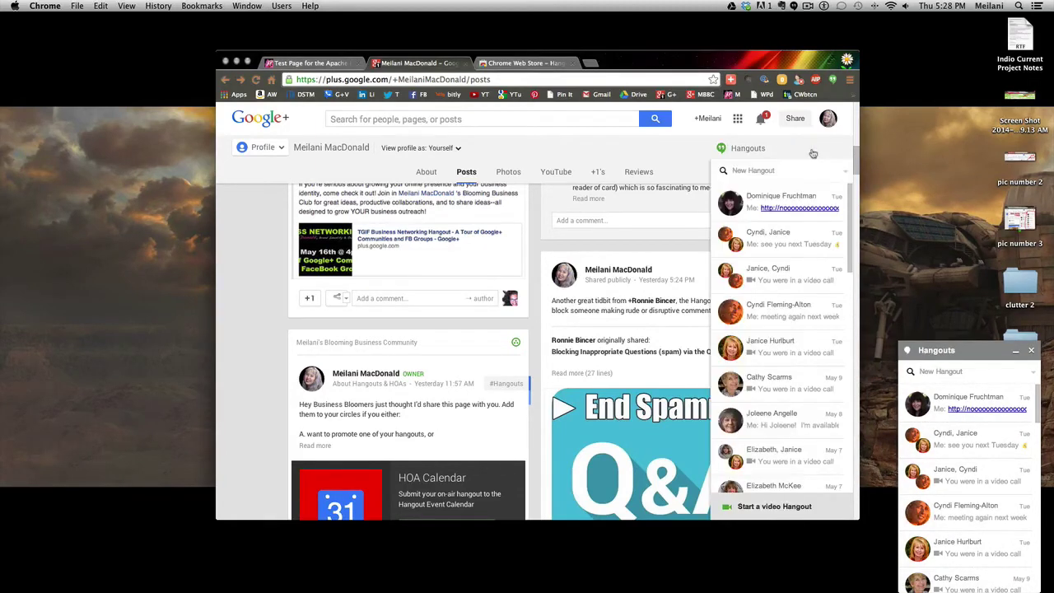
click(786, 148)
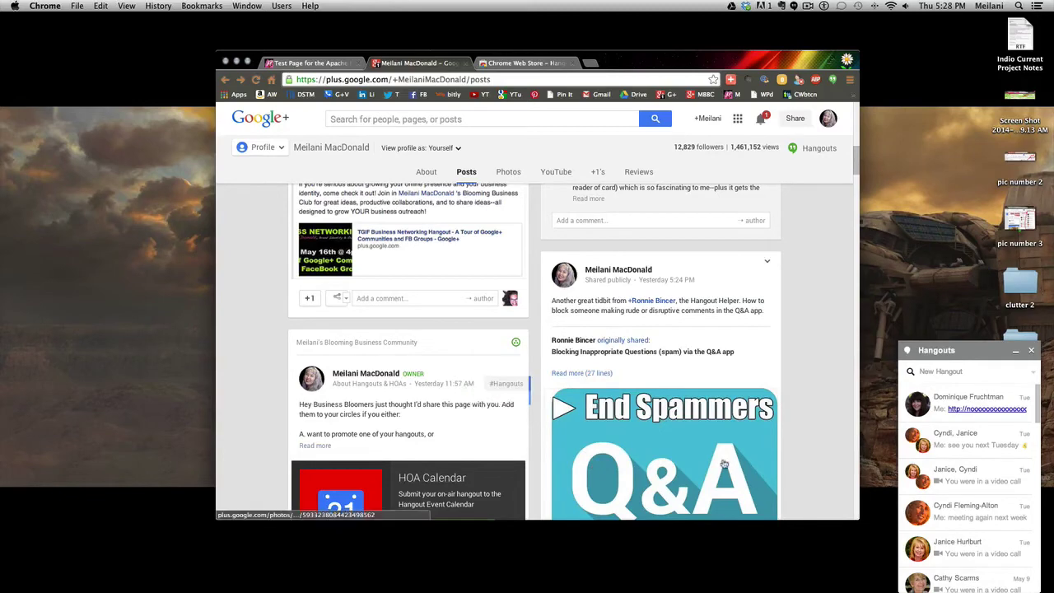
click(514, 63)
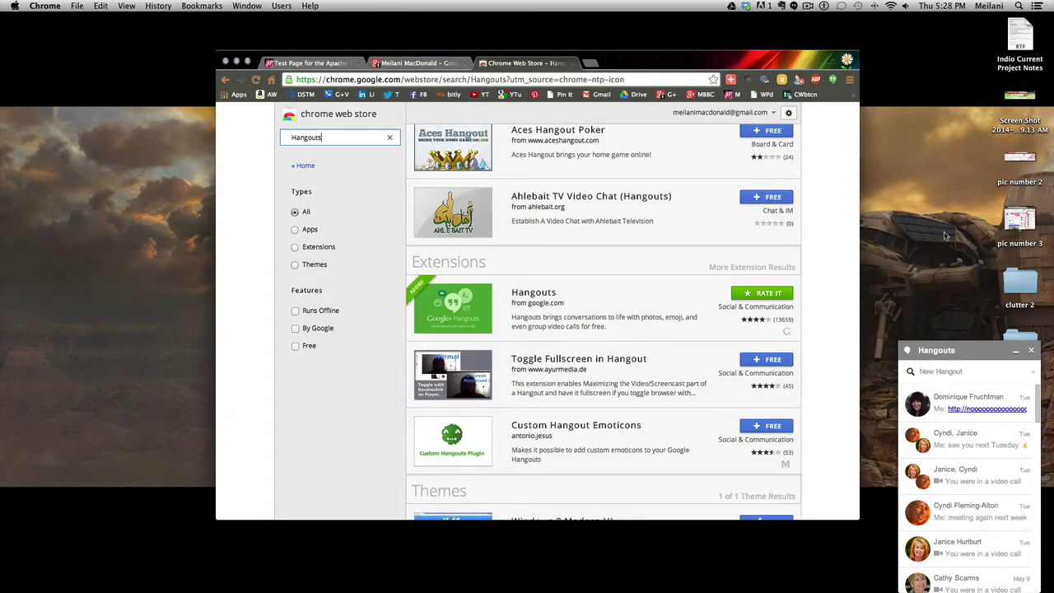
Open the clutter 2 desktop folder in Finder and minimize Chrome.
drag(835, 52, 743, 61)
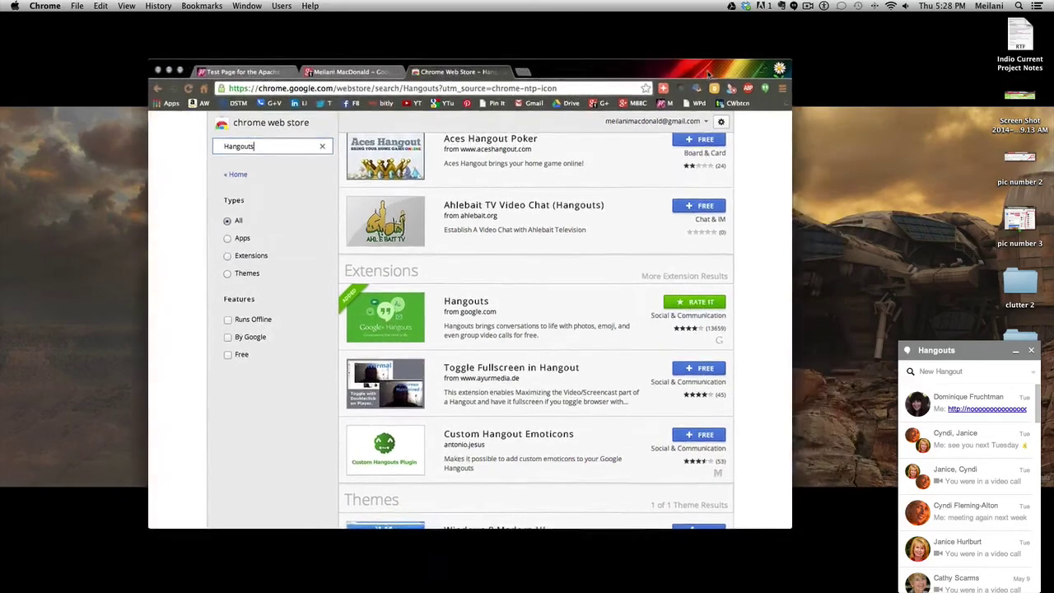
click(1021, 287)
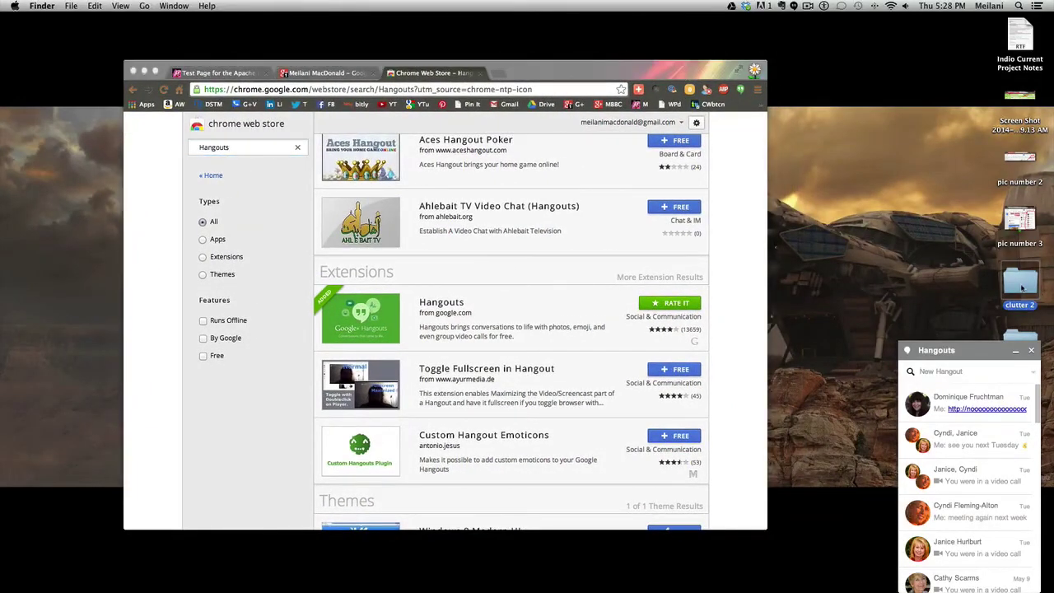
double_click(1021, 287)
mouse_move(476, 257)
mouse_down()
mouse_move(594, 198)
mouse_move(574, 165)
mouse_up()
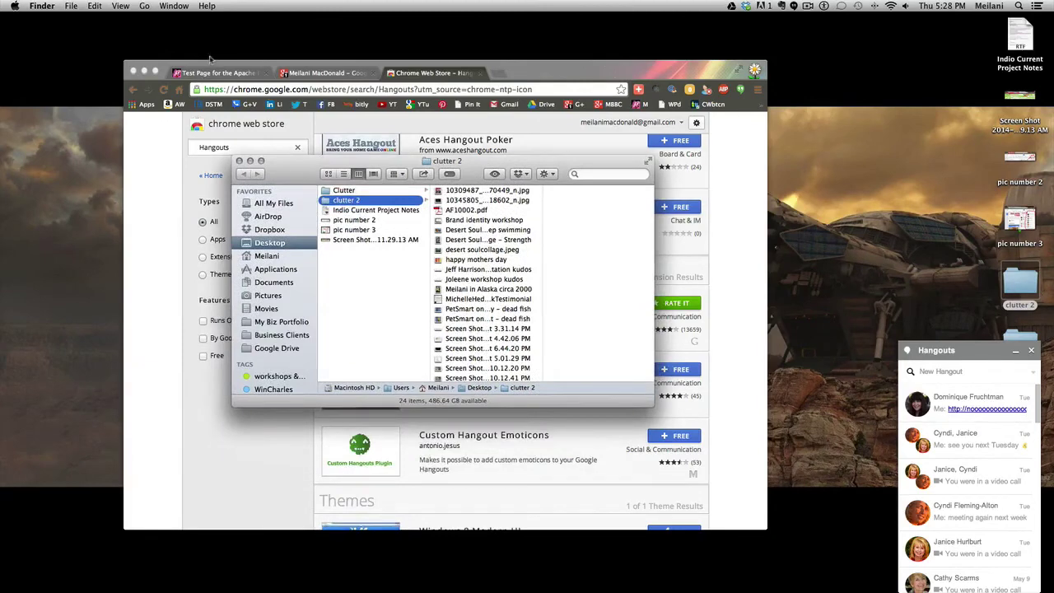
click(144, 72)
Move and enlarge the clutter 2 window, keeping the Hangouts box floating in front.
drag(476, 166, 408, 69)
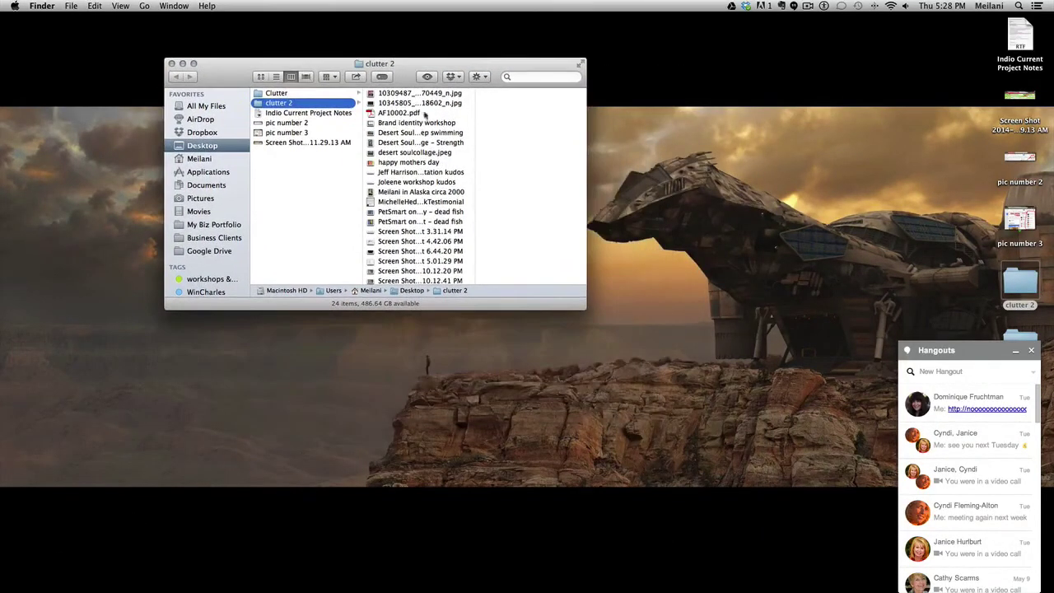
drag(585, 311, 655, 425)
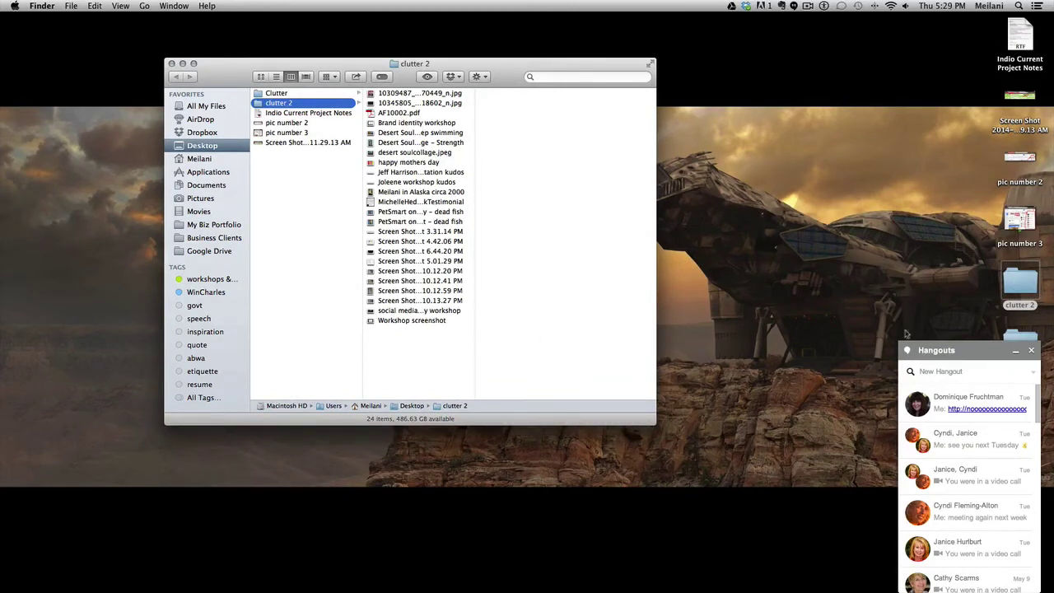
click(964, 351)
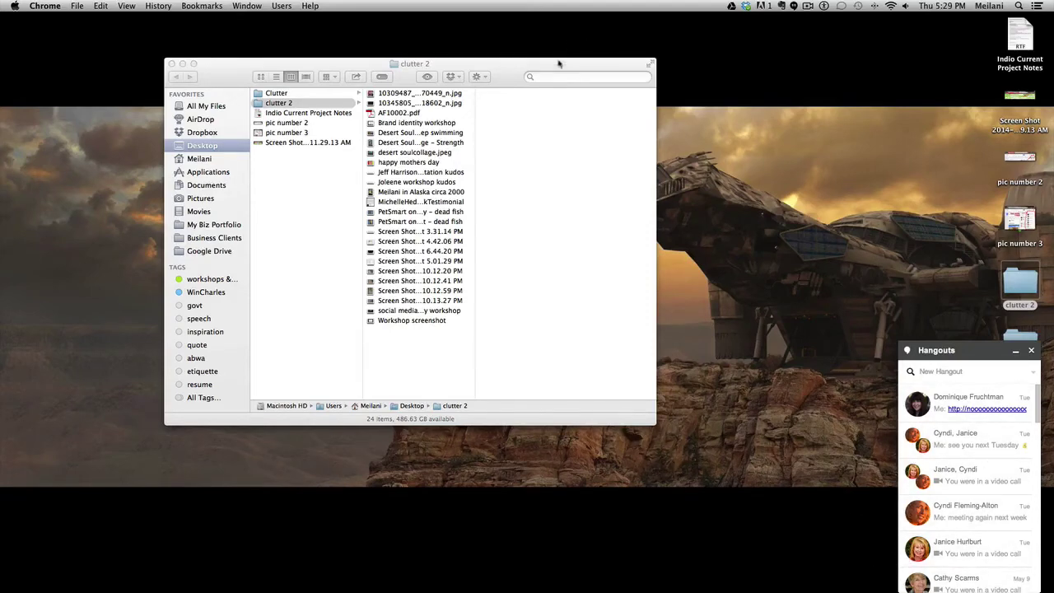
mouse_move(520, 66)
mouse_down()
mouse_move(557, 92)
mouse_move(914, 205)
mouse_move(721, 109)
mouse_move(619, 134)
mouse_move(610, 146)
mouse_up()
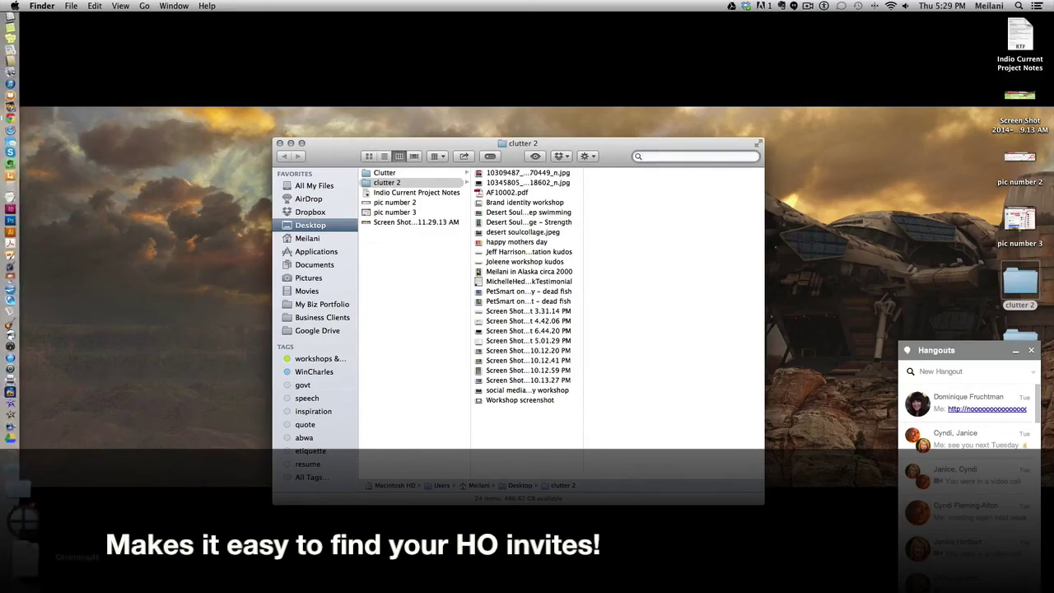
mouse_move(9, 511)
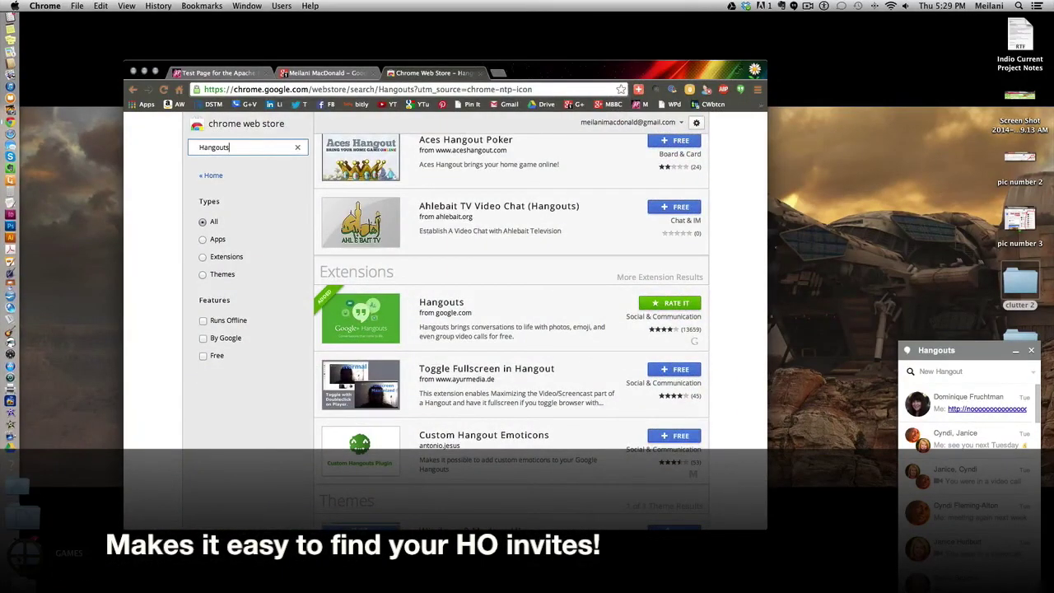
Close the Web Store tab and load meilanimacdonald.com from the M bookmark.
click(482, 73)
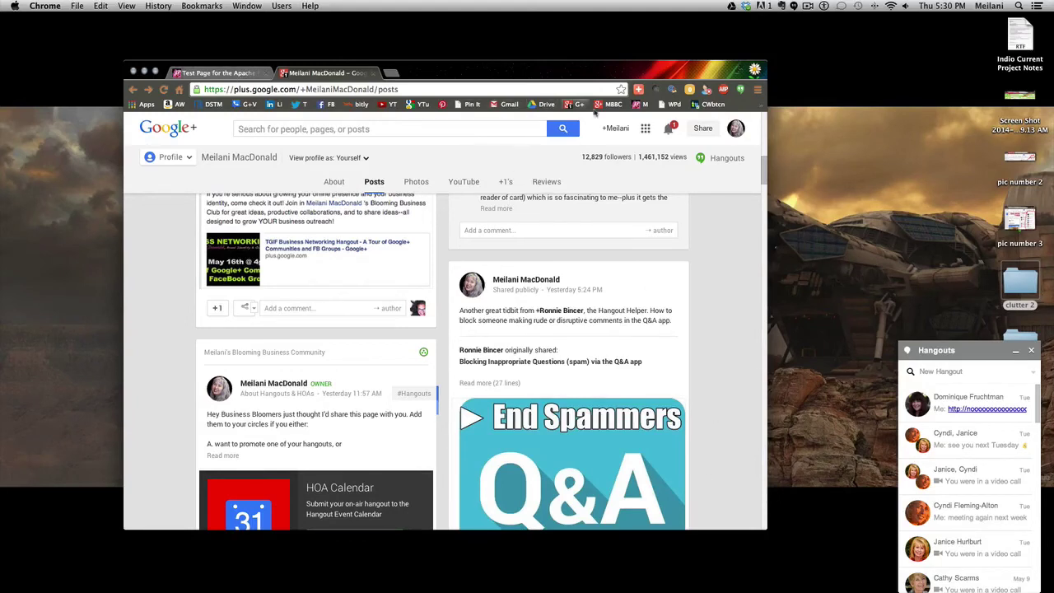
click(639, 105)
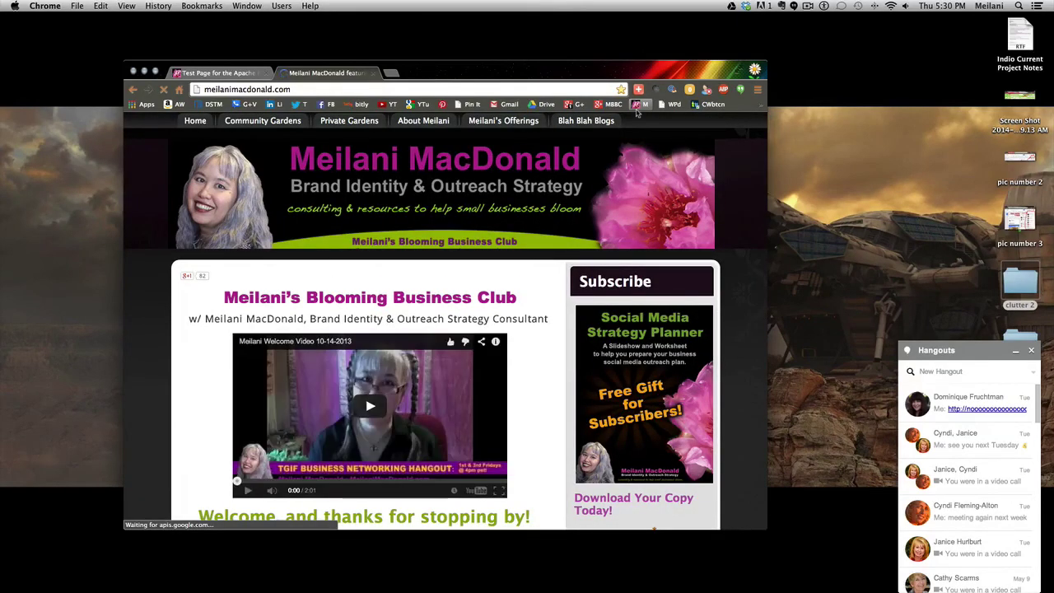
Nudge the browser right and scroll down to the welcome message and signup form.
drag(540, 80, 572, 83)
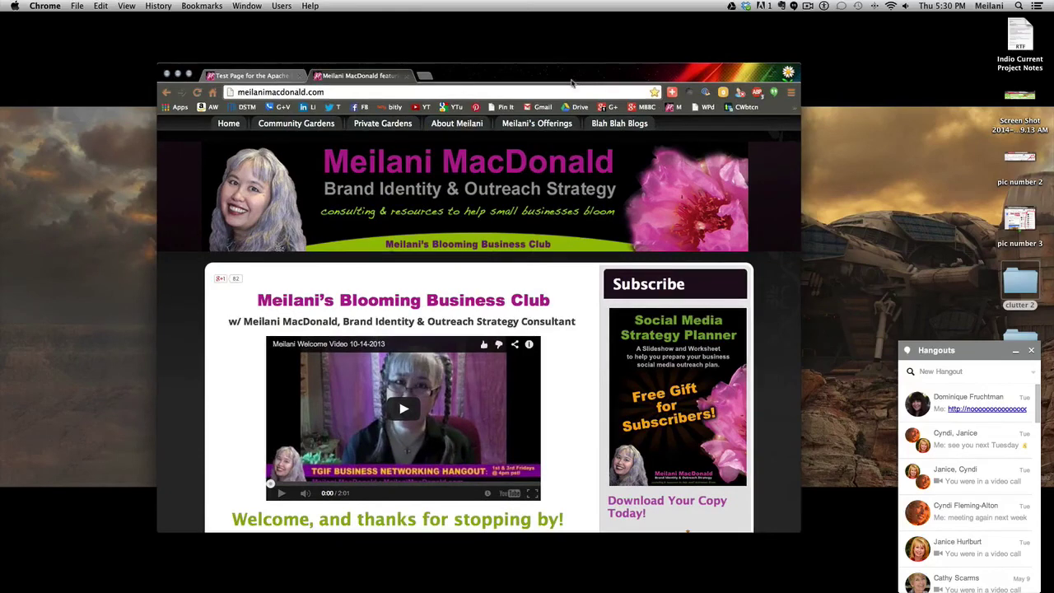
mouse_move(710, 410)
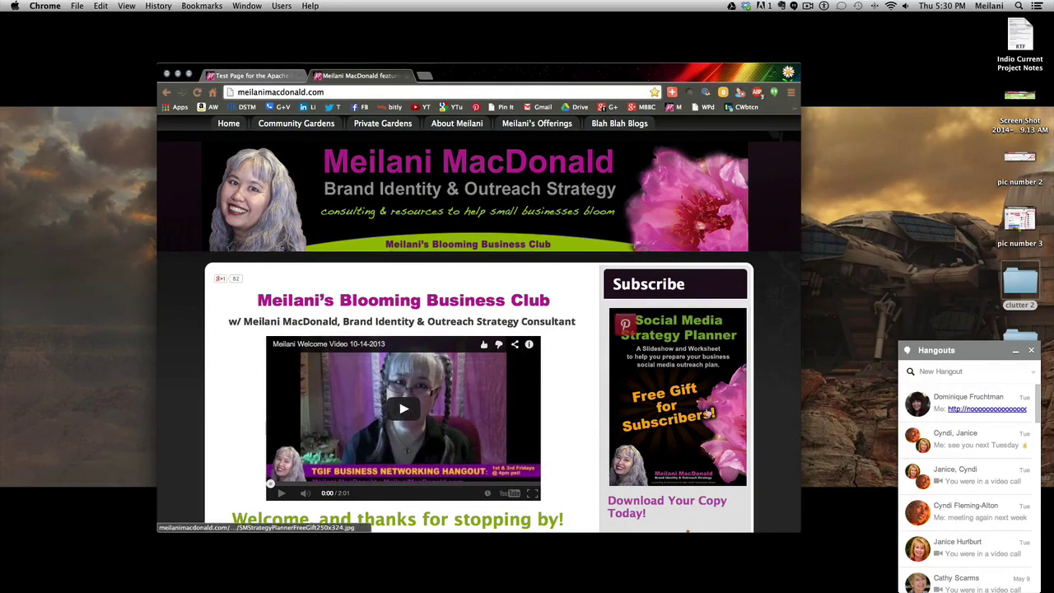
scroll(710, 368, down, 2)
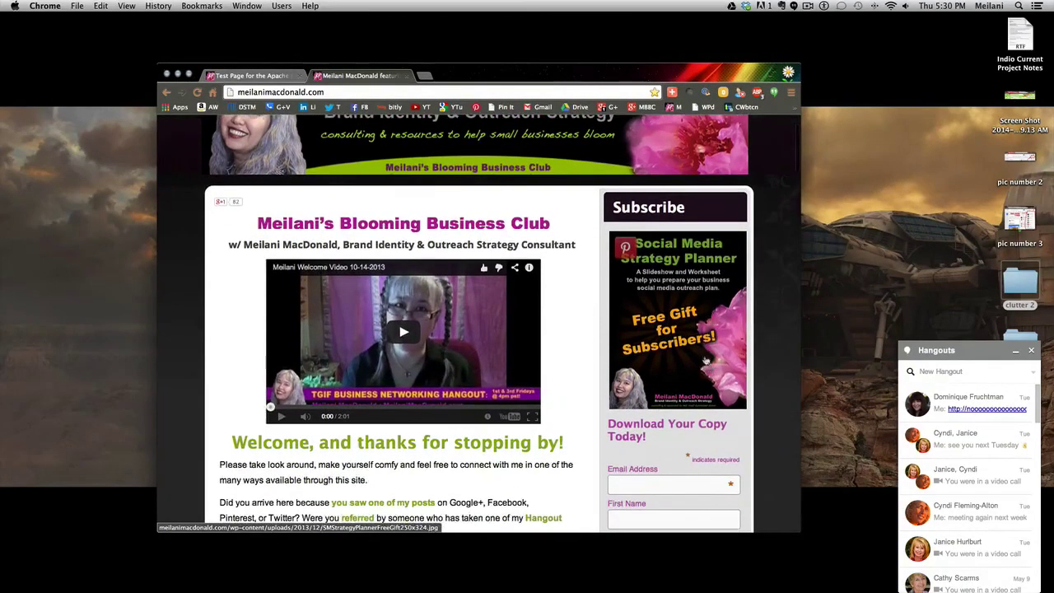
scroll(663, 317, down, 2)
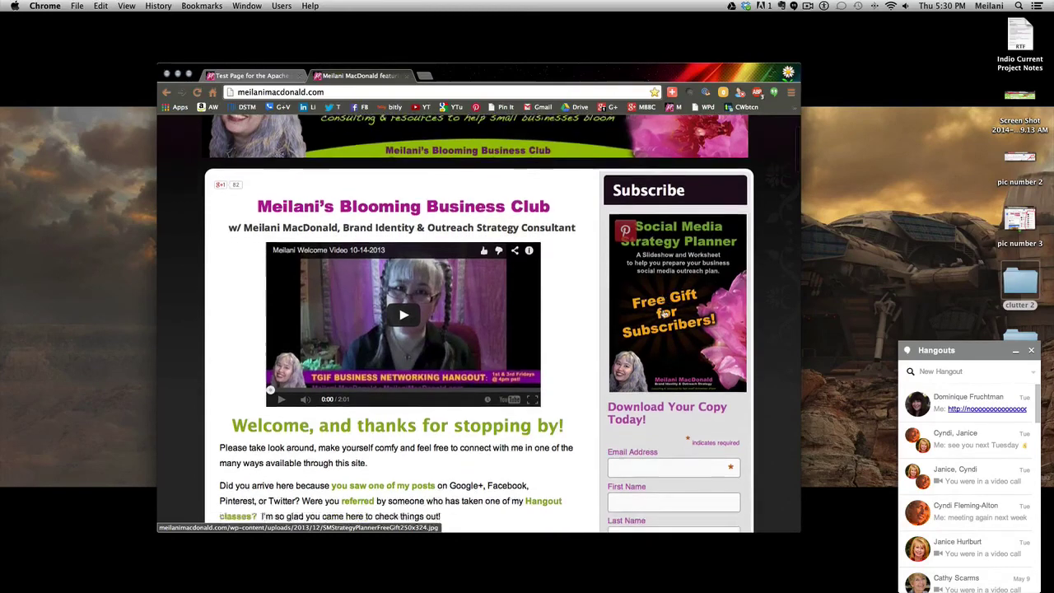